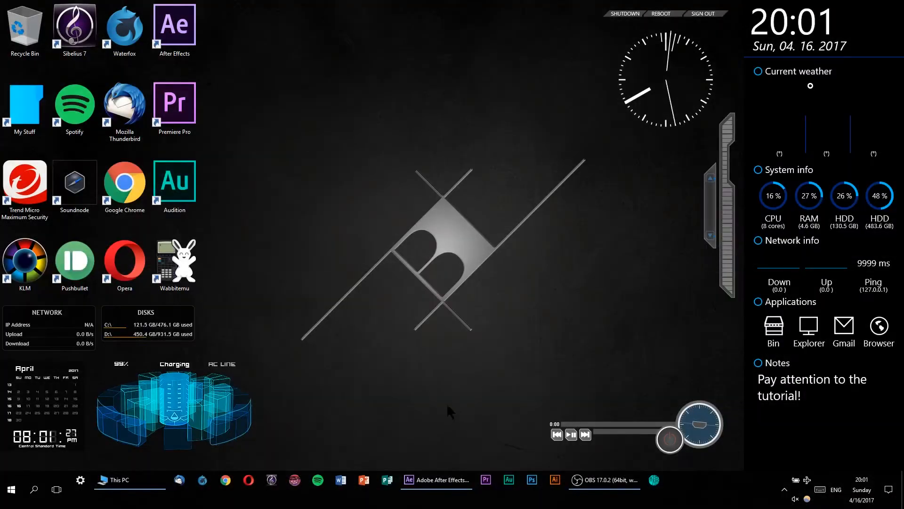
Step: Switch to the open After Effects project with the Turbulent Noise composition
click(429, 487)
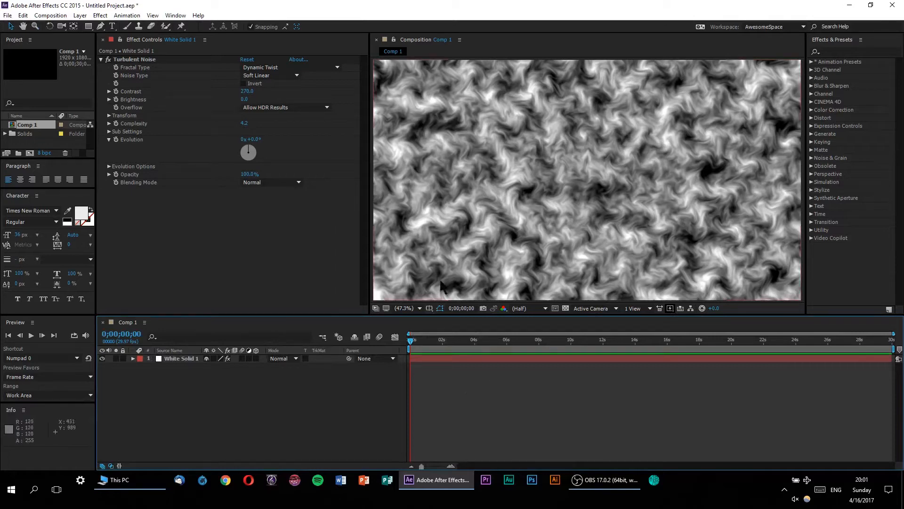
Step: Try changing the Evolution of White Solid 1's Turbulent Noise effect and undo the change
drag(257, 141, 462, 146)
key(ctrl+z)
click(267, 269)
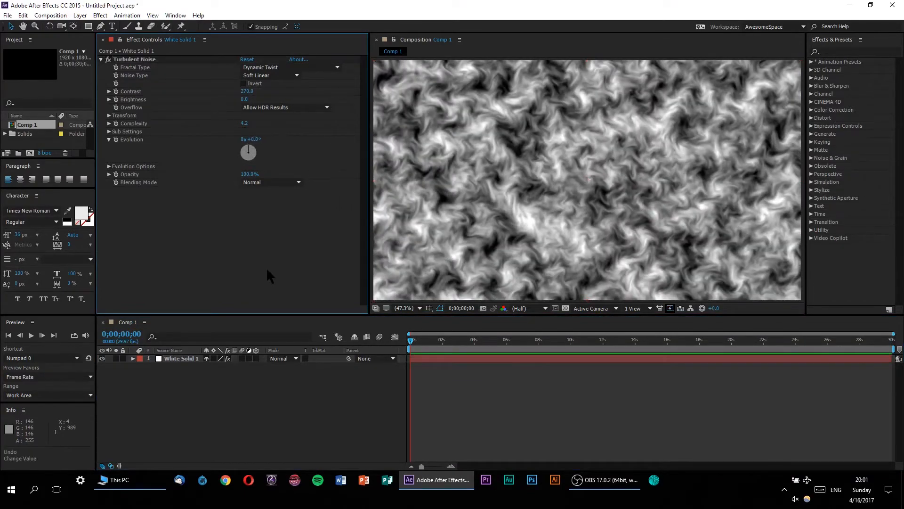
Step: End the work area at about 2 seconds and enable keyframing for Turbulent Noise's Evolution at the first frame
drag(894, 349, 440, 409)
click(116, 139)
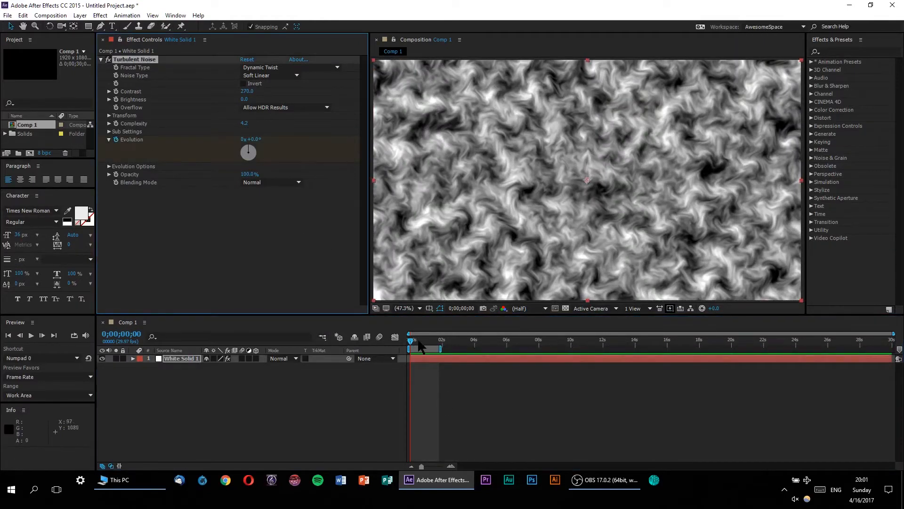
Step: Play back the Evolution animation within the work area and return the playhead to 0;00;00;21
key(space)
key(space)
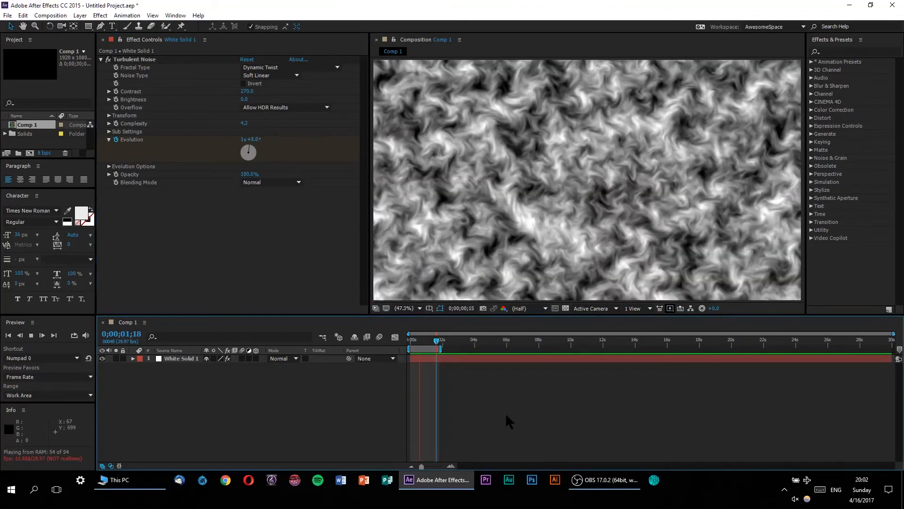
key(space)
click(421, 341)
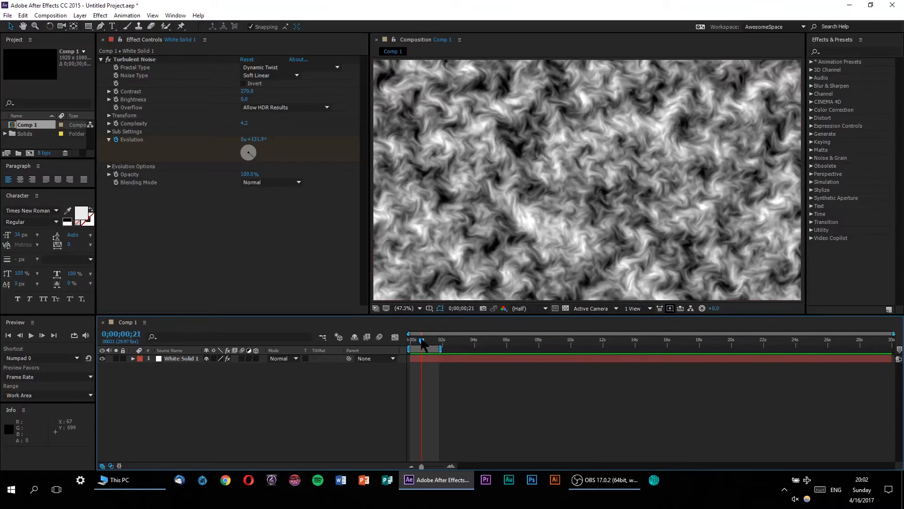
Step: Suspend refreshing of the composition view and scrub the playhead to 0;00;02;14
key(Caps_Lock)
drag(421, 343, 440, 400)
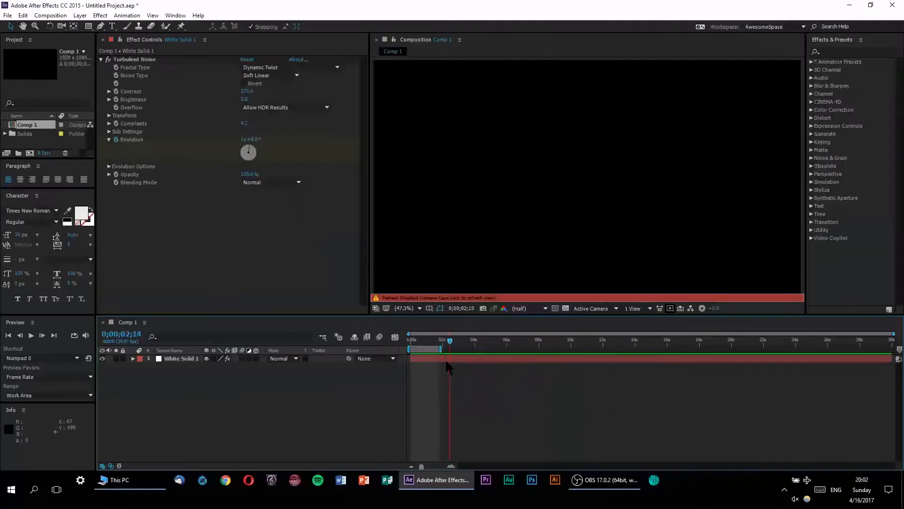
key(Caps_Lock)
key(Caps_Lock)
Step: Add Evolution keyframes at spaced times up to 0;00;06;17, ending at 1x+285.0°, and reveal the keyframes of White Solid 1
key(shift+Page_Down)
key(shift+Page_Down)
key(shift+Page_Down)
drag(256, 140, 275, 140)
key(shift+Page_Down)
key(shift+Page_Down)
key(shift+Page_Down)
key(shift+Page_Down)
key(shift+Page_Down)
key(shift+Page_Down)
key(shift+Page_Down)
key(shift+Page_Down)
key(shift+Page_Down)
click(184, 359)
key(u)
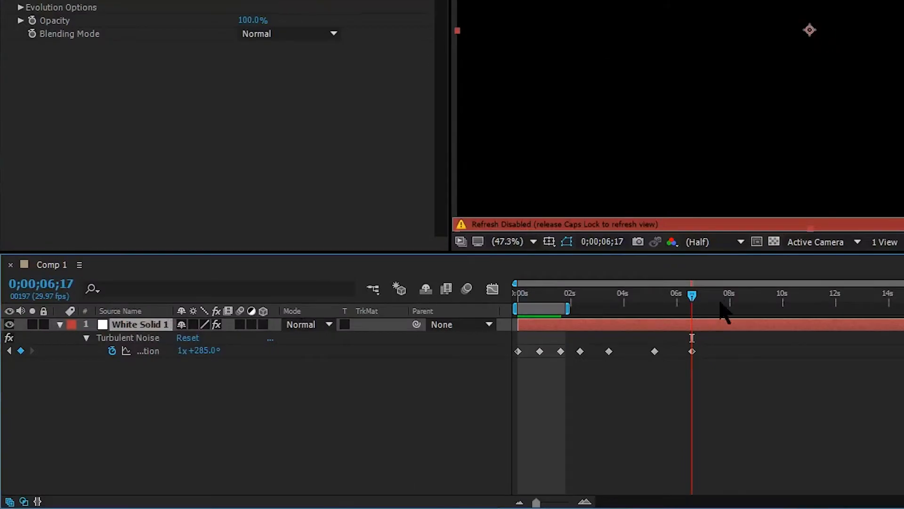
Step: Add more Evolution keyframes between 7 seconds and 0;00;12;15, raising the value to 2x+162.0°
click(535, 345)
drag(255, 140, 283, 140)
click(563, 343)
click(585, 341)
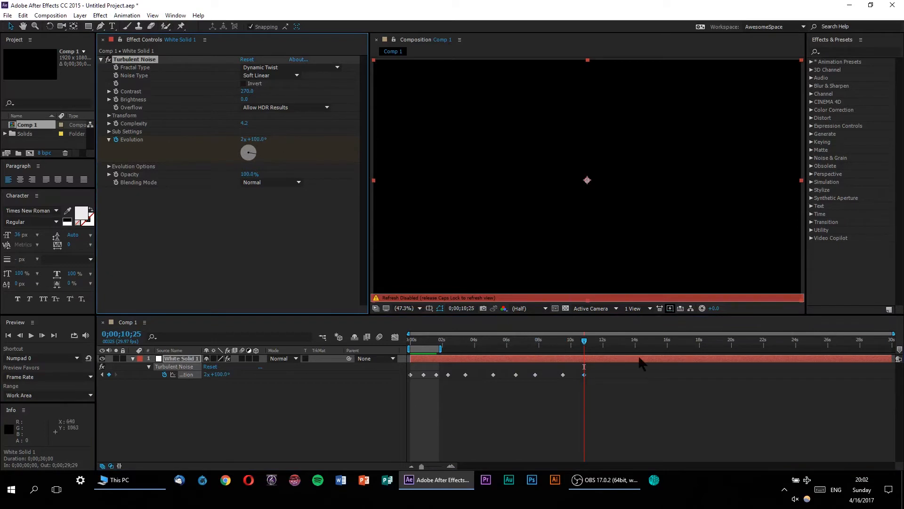
click(612, 346)
drag(255, 139, 283, 139)
Step: Extend the end of the work area to the last Evolution keyframe at 0;00;12;15
click(456, 345)
drag(441, 348, 612, 348)
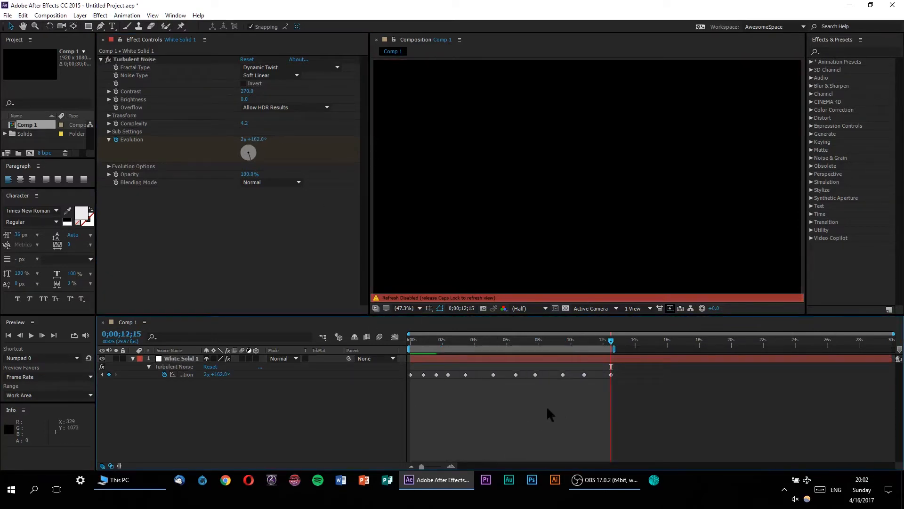
click(297, 261)
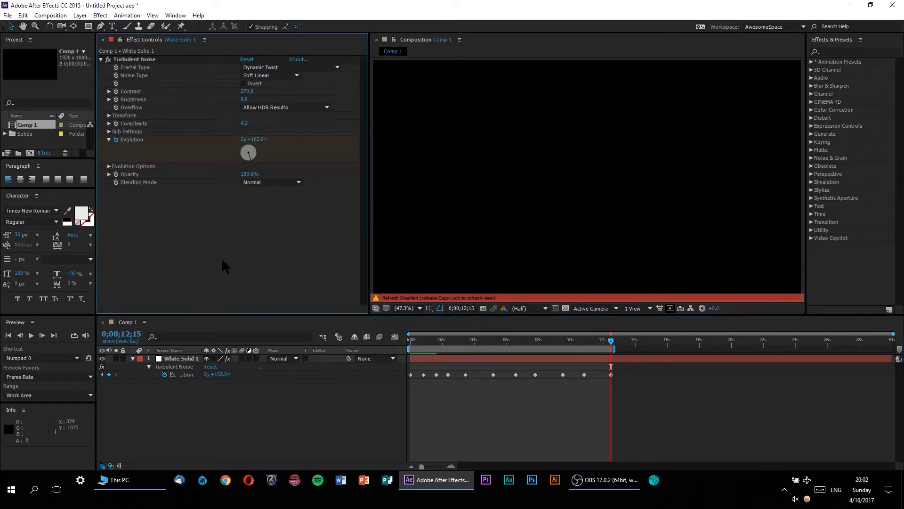
Step: Apply the Curves effect to White Solid 1 and shape its RGB curve with a raised lower part and a lowered upper part
click(180, 358)
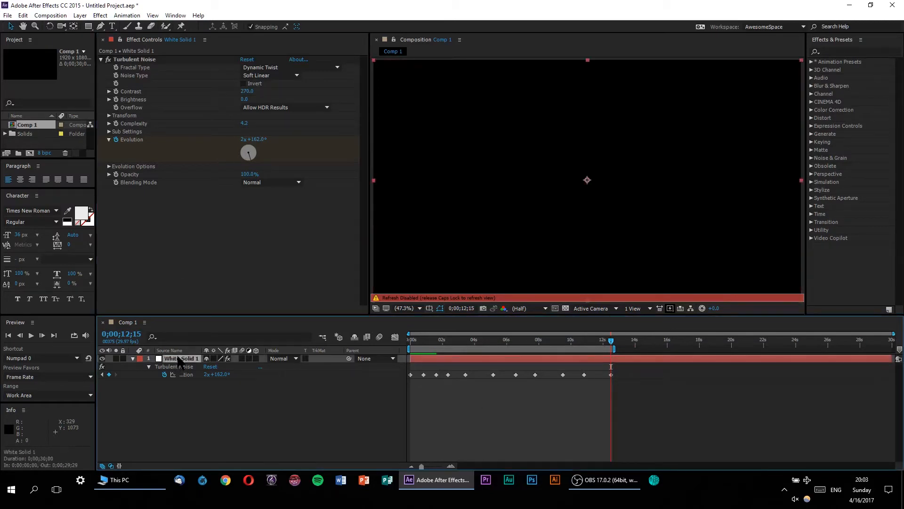
key(ctrl+space)
text(CURVES)
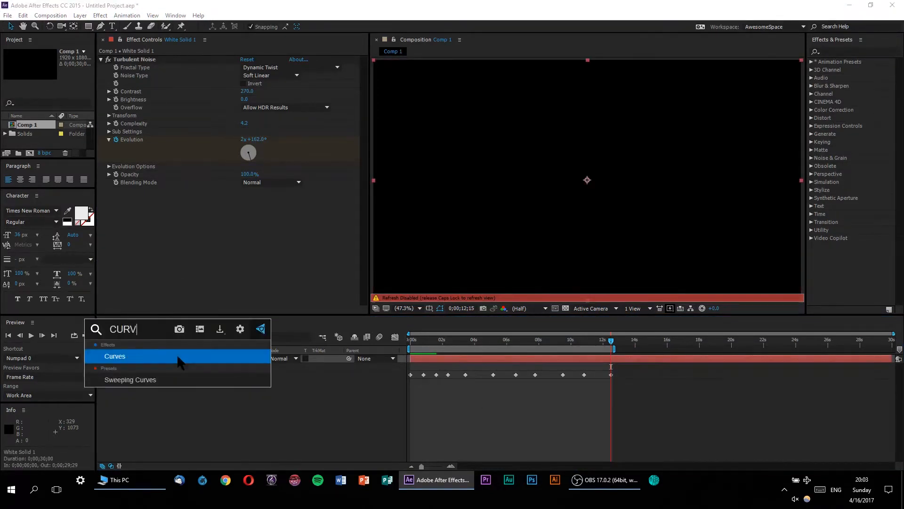
key(Return)
mouse_move(175, 224)
mouse_down()
mouse_move(165, 206)
mouse_move(162, 221)
mouse_up()
drag(200, 188, 216, 221)
Step: Switch Curves to the Red channel and raise the middle of the red curve, adding a second point near the highlights
click(267, 139)
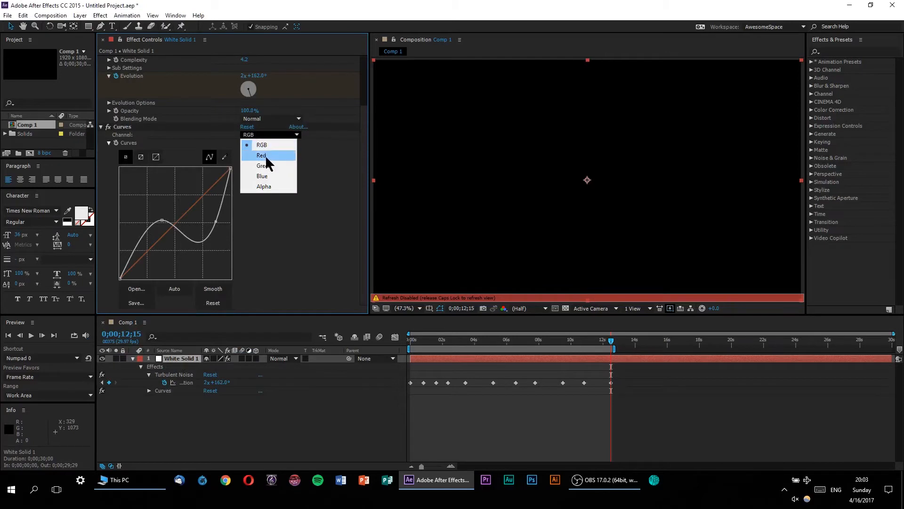
click(274, 155)
drag(165, 233, 171, 207)
drag(208, 180, 211, 183)
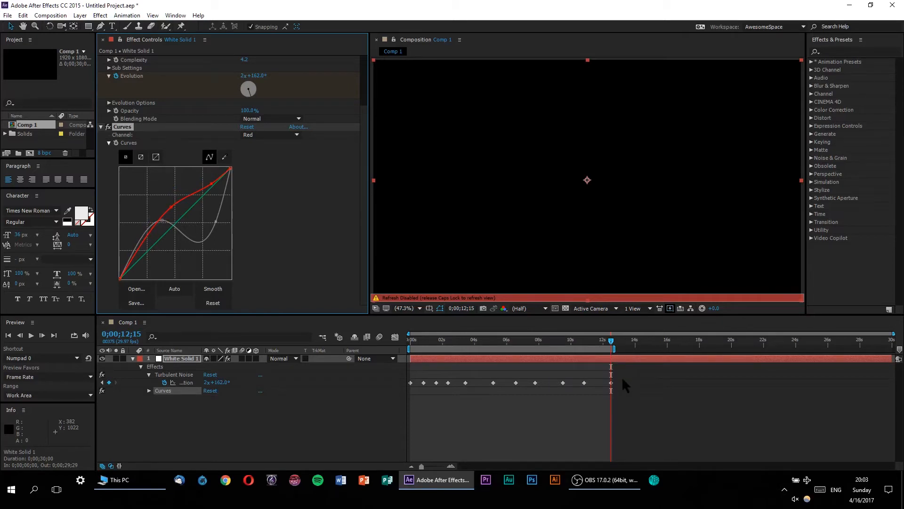
Step: Re-enable refreshing of the composition view and check the coloured noise at 0;00;11;16 and 0;00;09;29
key(Caps_Lock)
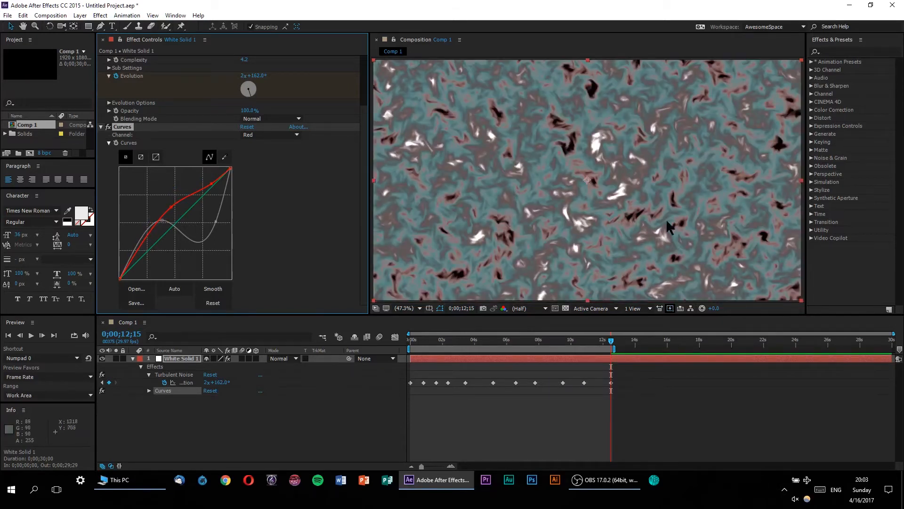
click(596, 345)
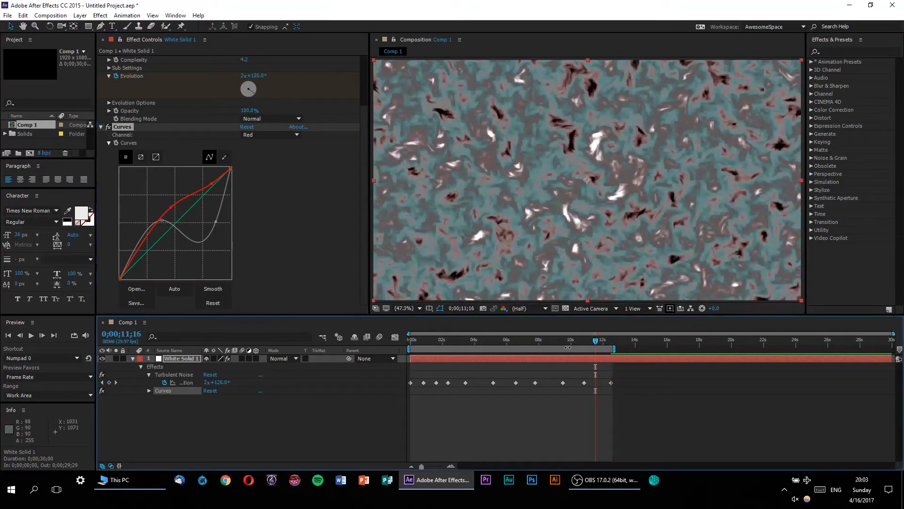
drag(550, 344, 570, 349)
key(Caps_Lock)
key(Caps_Lock)
click(679, 398)
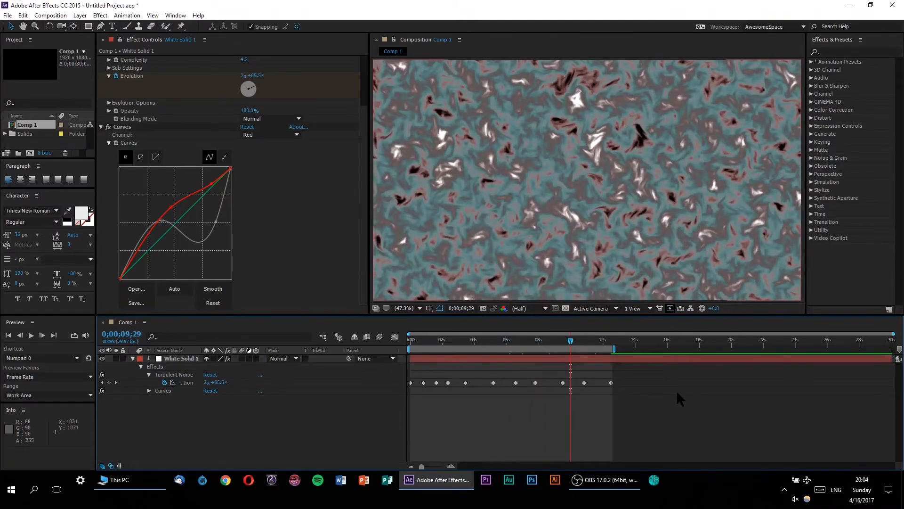
Step: Delete the White Solid 1 layer and add a new white solid with the default settings
click(186, 360)
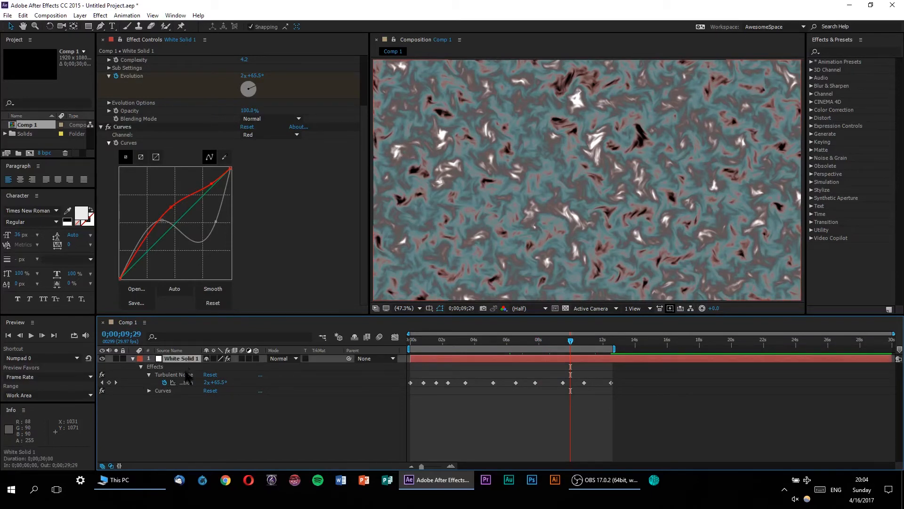
key(Delete)
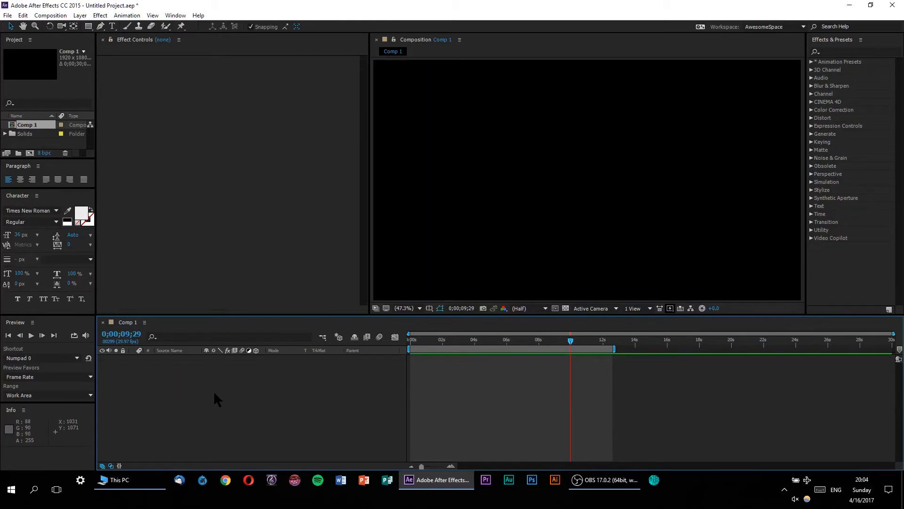
key(ctrl+y)
key(Return)
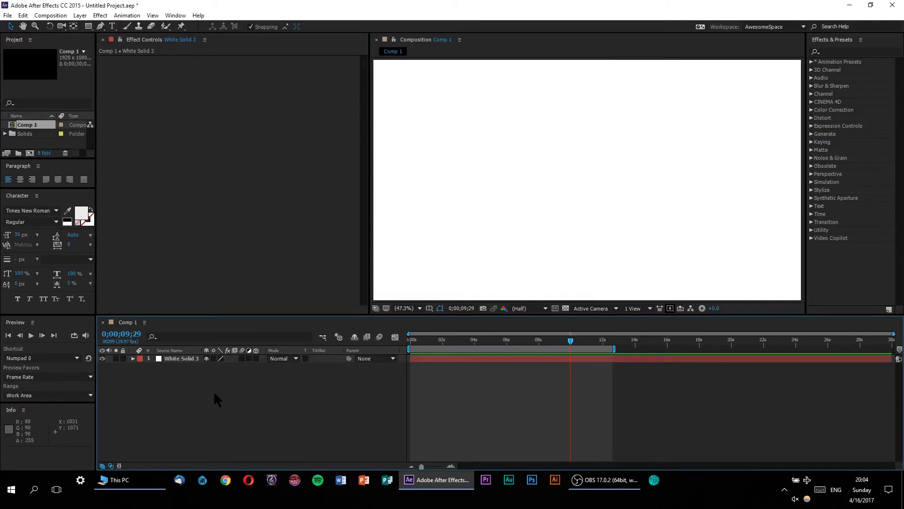
Step: Empty the disk cache in the Media & Disk Cache preferences, confirming the deletion of all cached files
click(22, 15)
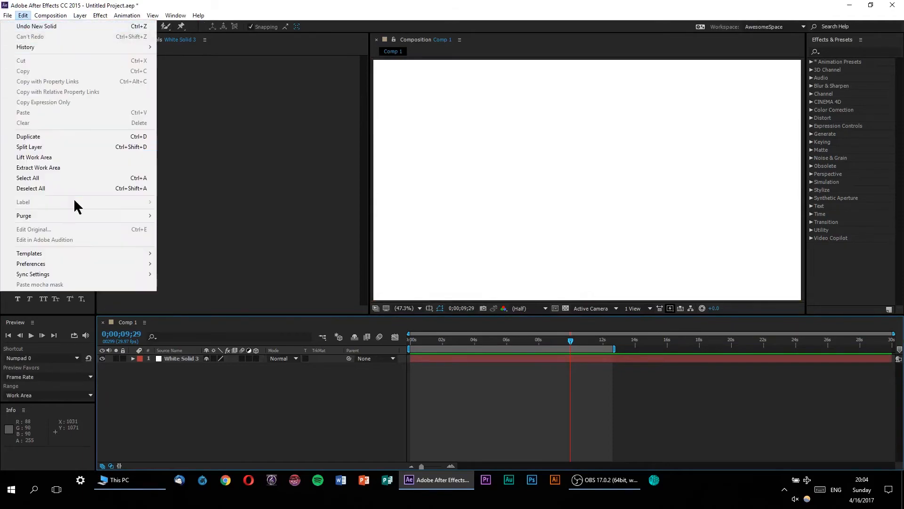
mouse_move(98, 269)
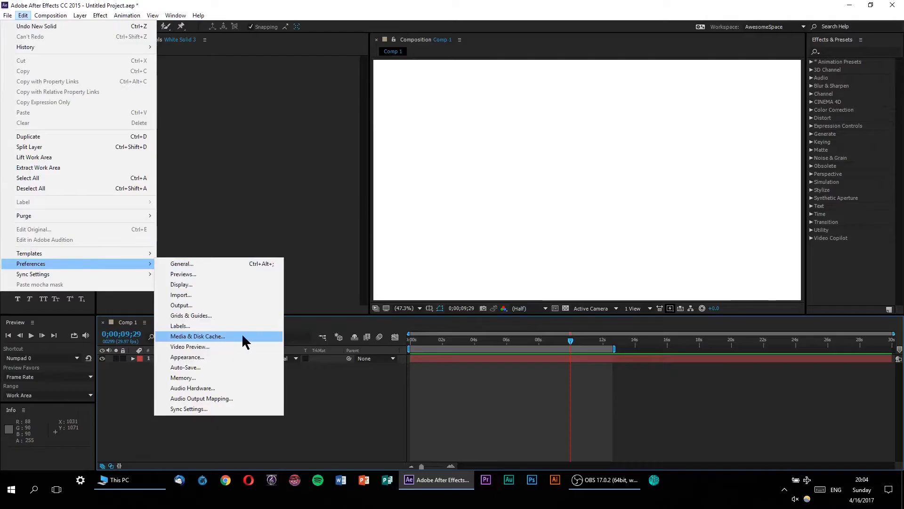
click(626, 274)
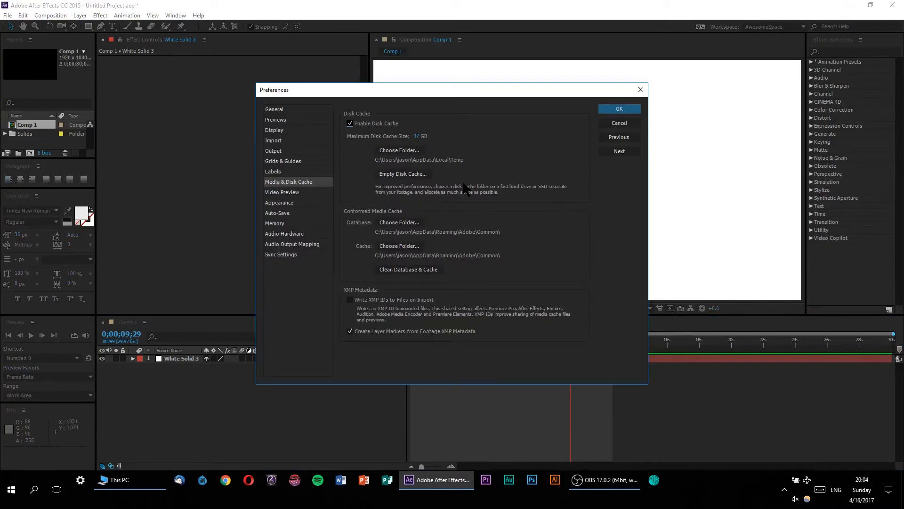
click(414, 175)
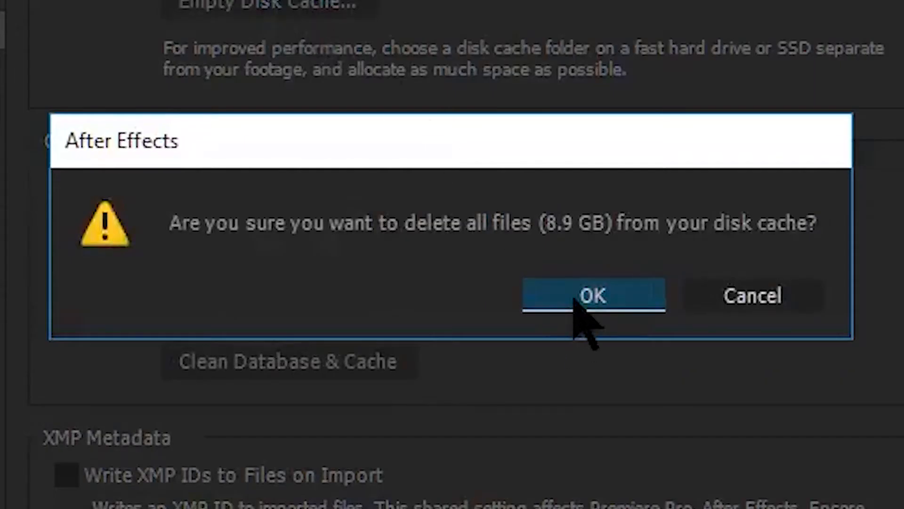
click(595, 304)
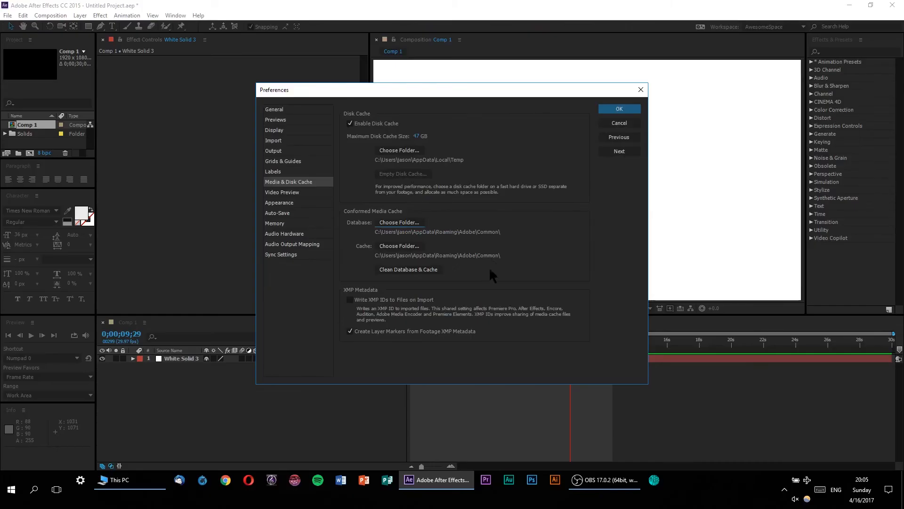
click(417, 245)
click(602, 111)
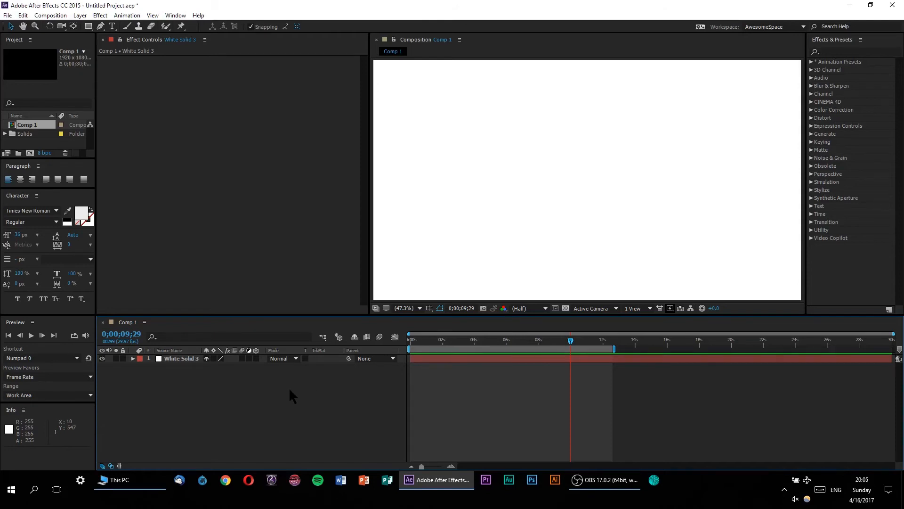
Step: Apply the Gradient Ramp effect to the White Solid 3 layer
click(187, 357)
key(ctrl+space)
text(gradien)
key(Return)
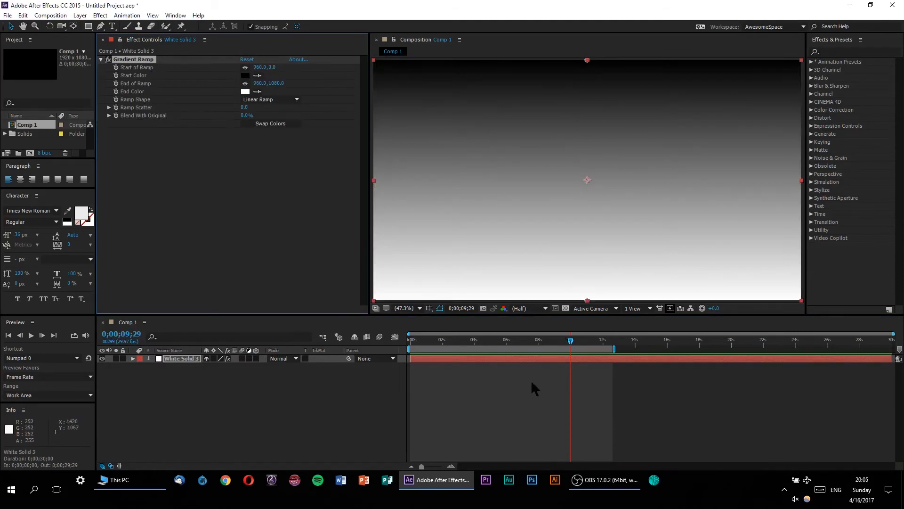
Step: Make the gradient a Radial Ramp starting at 960.0,542.0 and ending at 960.0,2118.0
click(294, 100)
click(273, 119)
drag(272, 68, 490, 118)
drag(277, 83, 571, 245)
Step: Swap the ramp's colors and change its start color to dark gray, undoing the last stray value change
click(279, 126)
click(246, 76)
drag(14, 59, 2, 102)
click(218, 25)
click(574, 109)
key(ctrl+z)
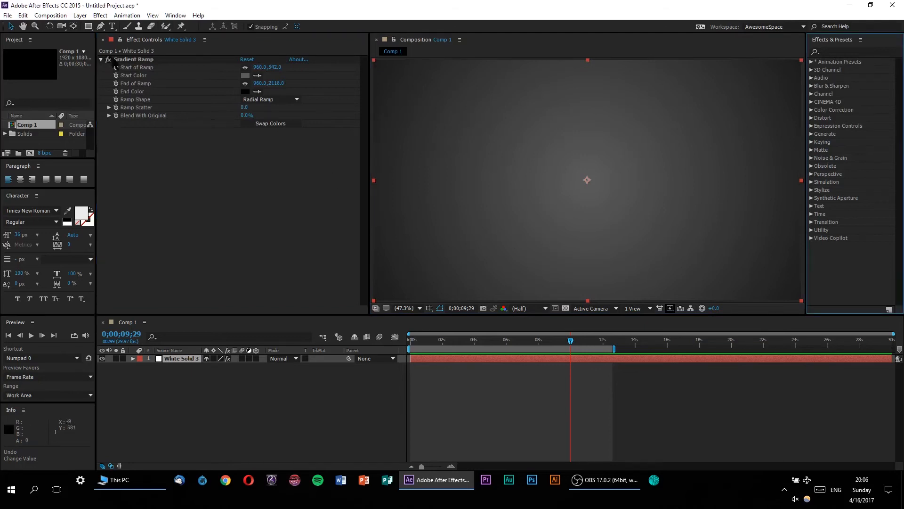
Step: Save the Gradient Ramp effect as an animation preset named "subtle gradient" in User Presets
click(134, 60)
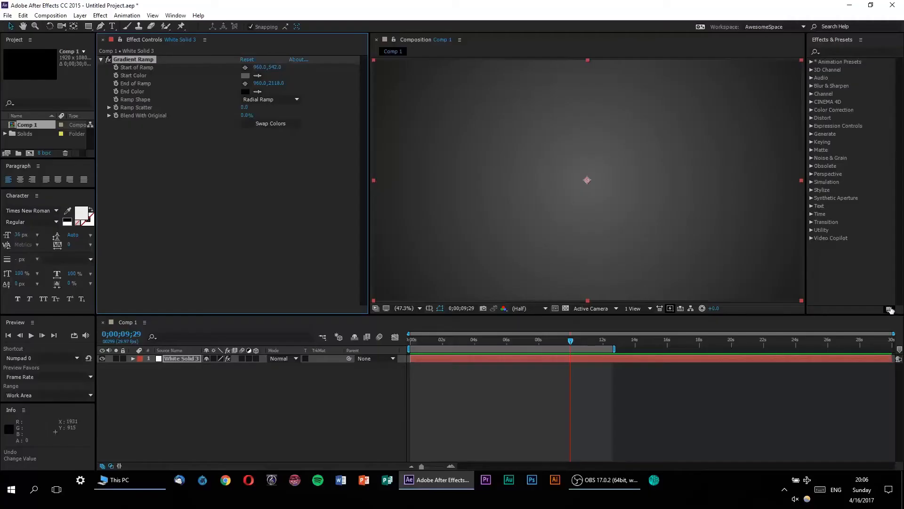
click(874, 392)
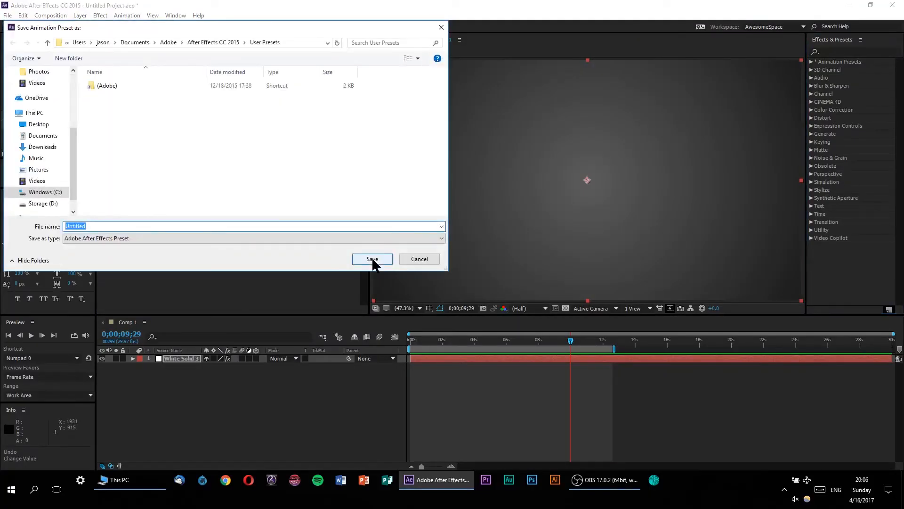
text(subtle gradient)
click(382, 260)
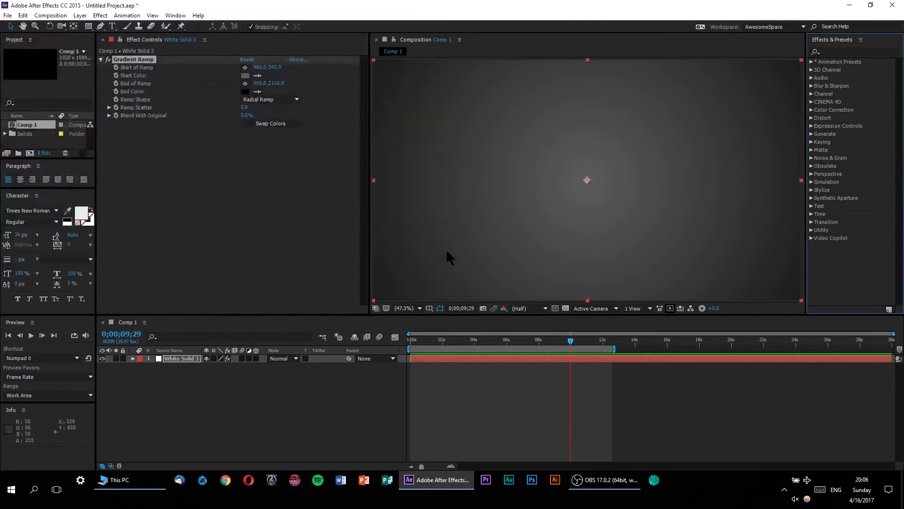
Step: Search the presets for "subtle" and replace the Gradient Ramp on White Solid 3 with the "subtle gradient" preset
click(840, 52)
text(subtle)
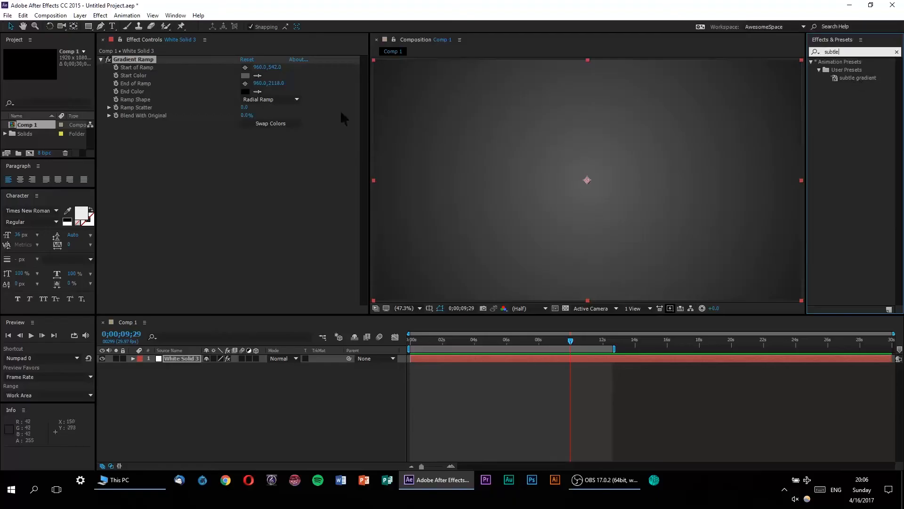
click(134, 62)
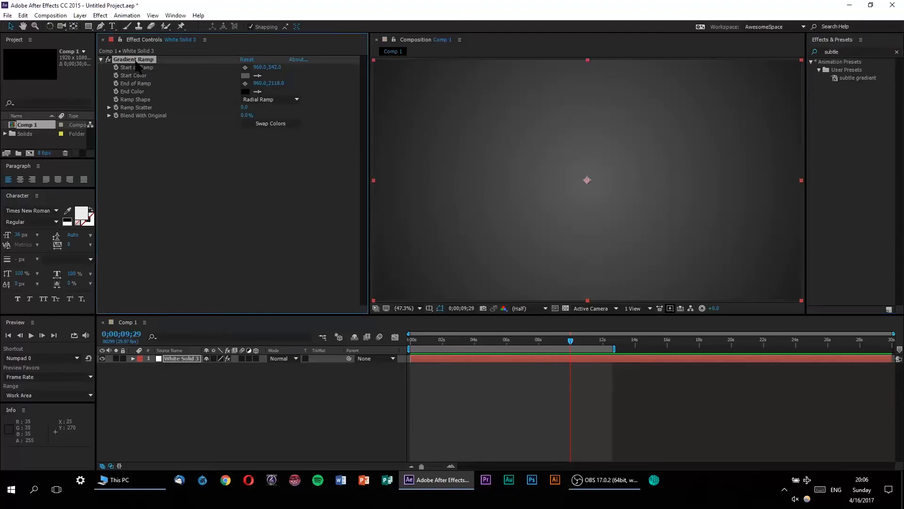
key(Delete)
drag(852, 78, 563, 244)
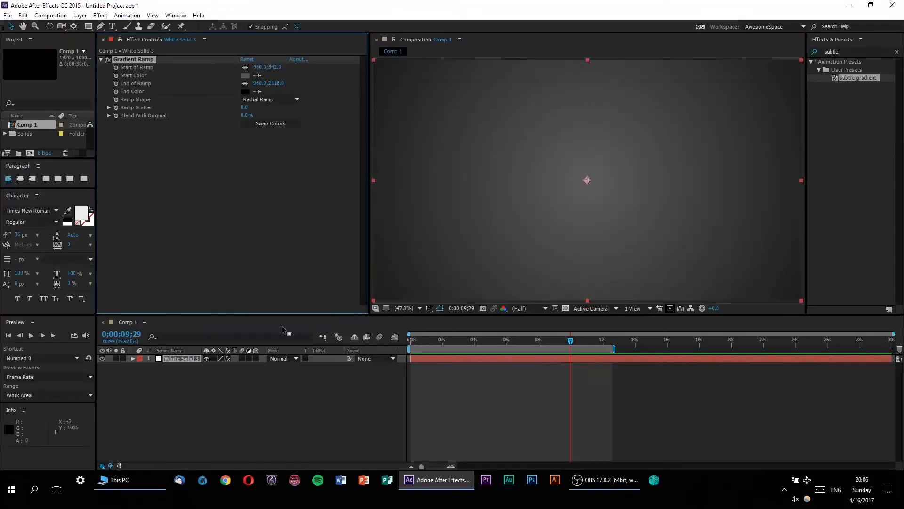
Step: Bring up the FX Console effect search for the White Solid 3 layer and dismiss it
click(185, 390)
click(187, 359)
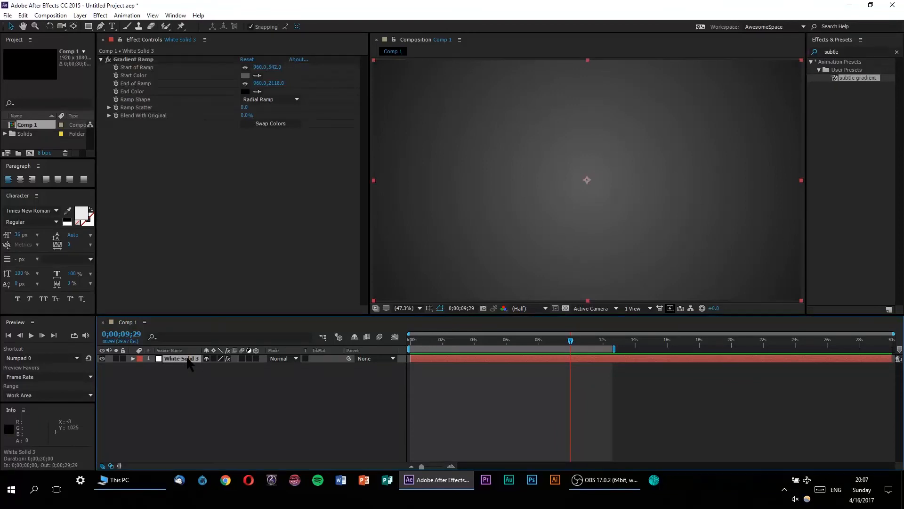
key(ctrl+space)
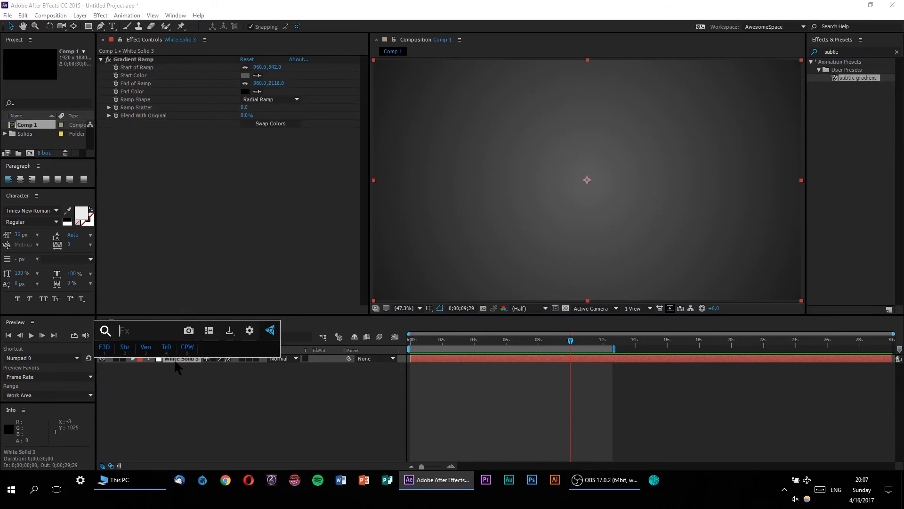
click(205, 379)
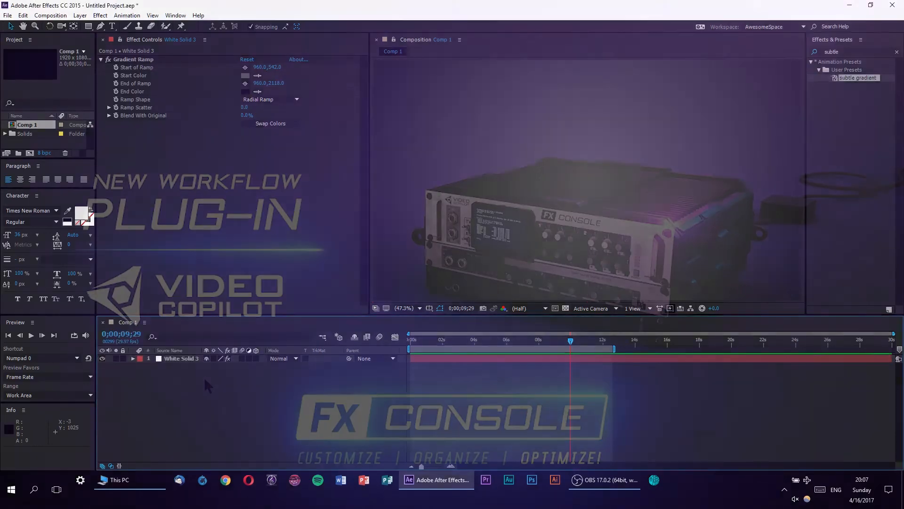